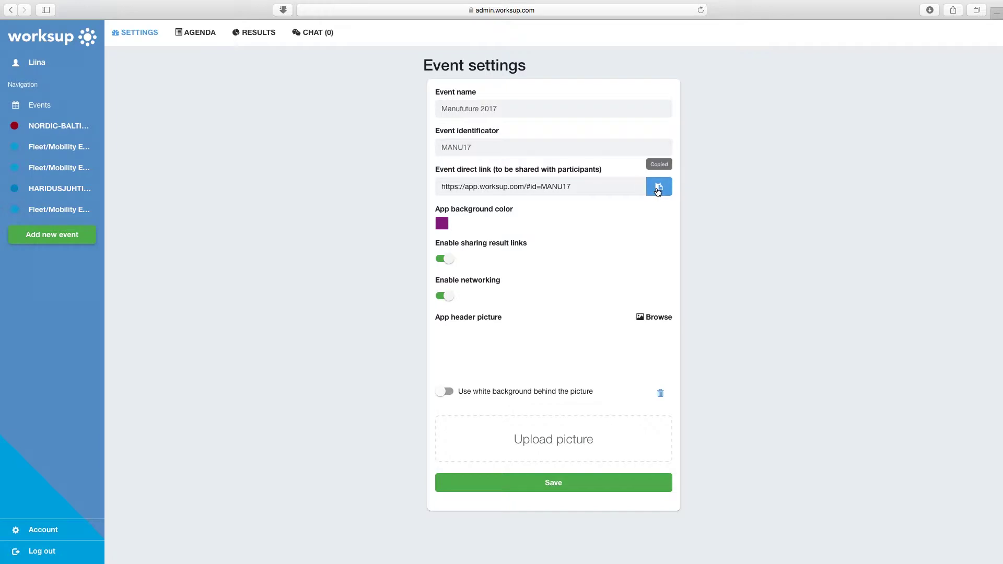
- Adjust the Manufuture 2017 app background color to a slightly brighter purple
left_click(442, 225)
left_click(555, 264)
left_click_drag(556, 264, 558, 250)
left_click(616, 283)
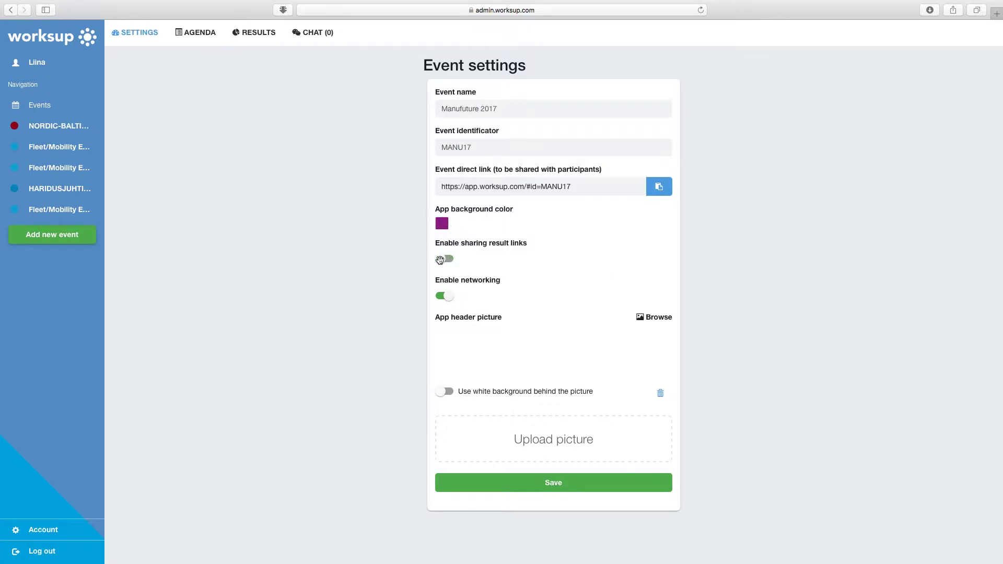
- Browse for an app header picture, cancel without choosing a file, and save the event settings
left_click(653, 317)
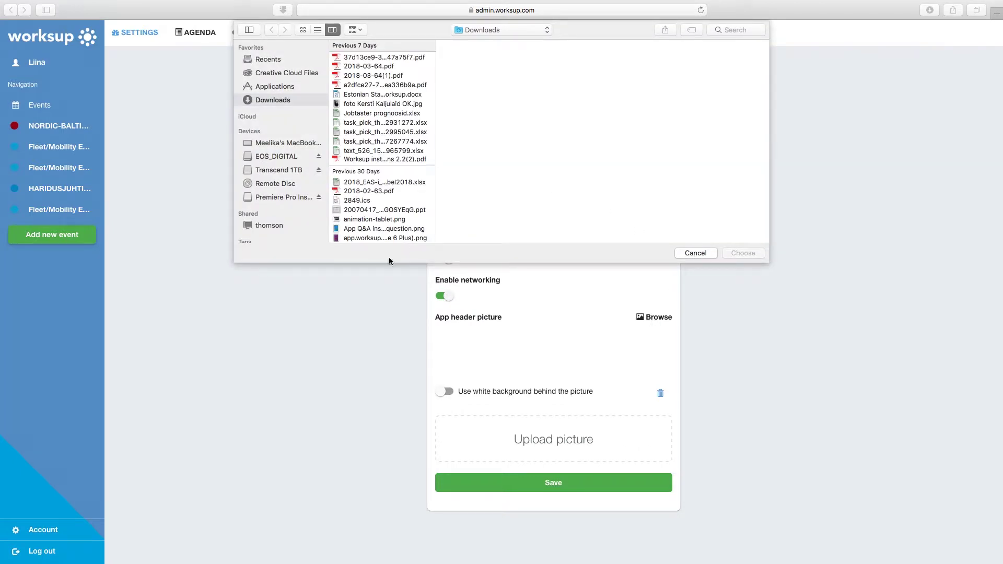
left_click(695, 253)
left_click(568, 486)
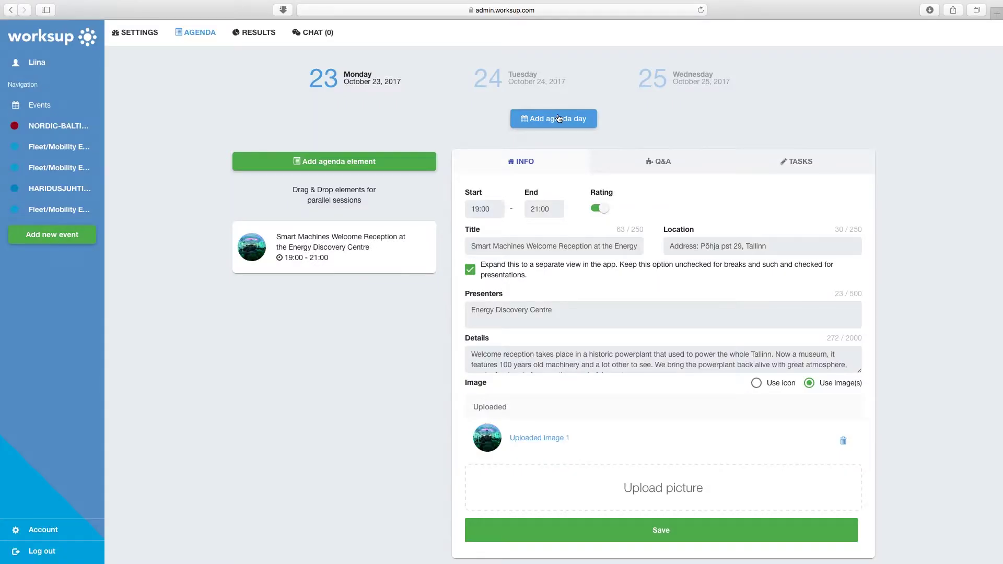
left_click(558, 119)
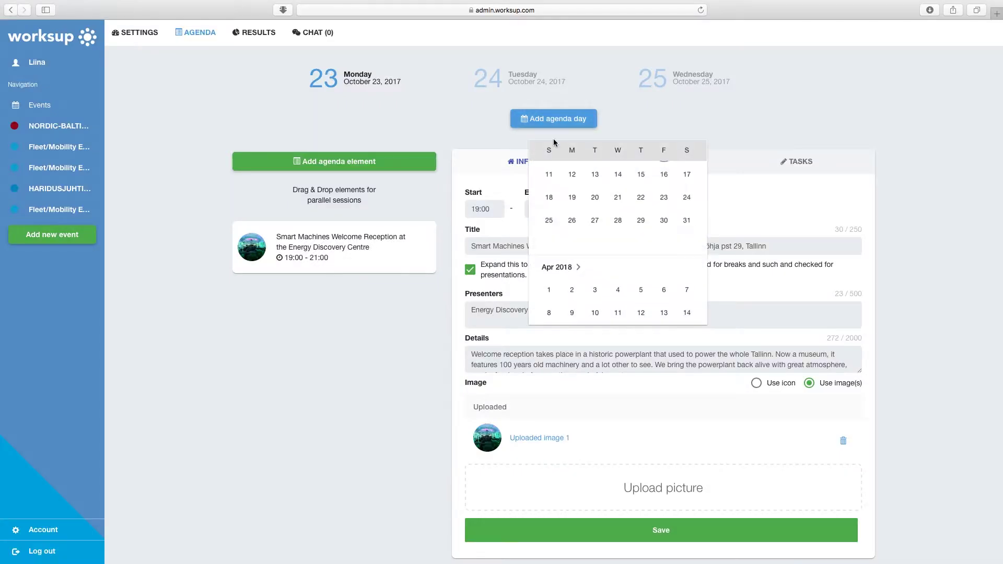
left_click(664, 198)
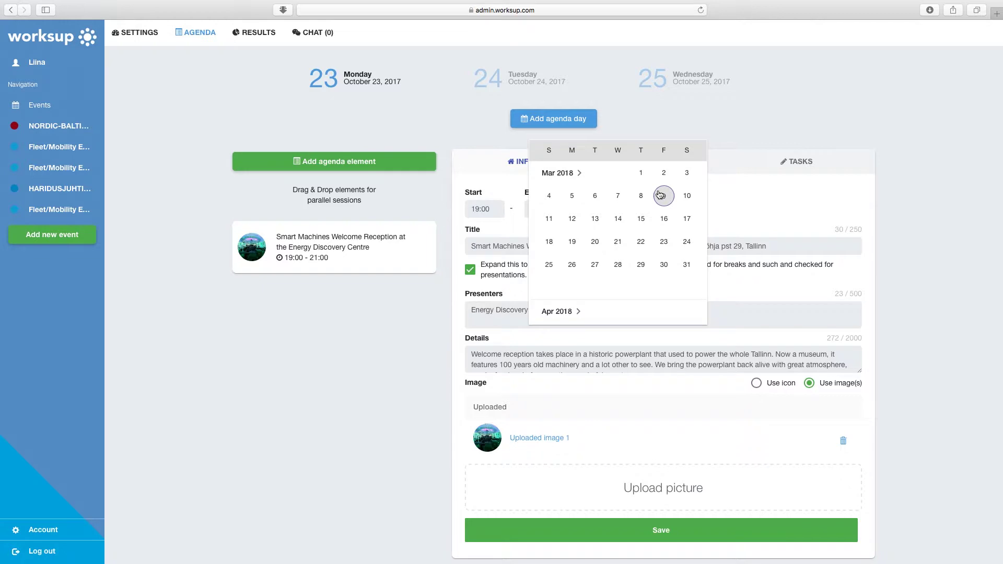
left_click(765, 211)
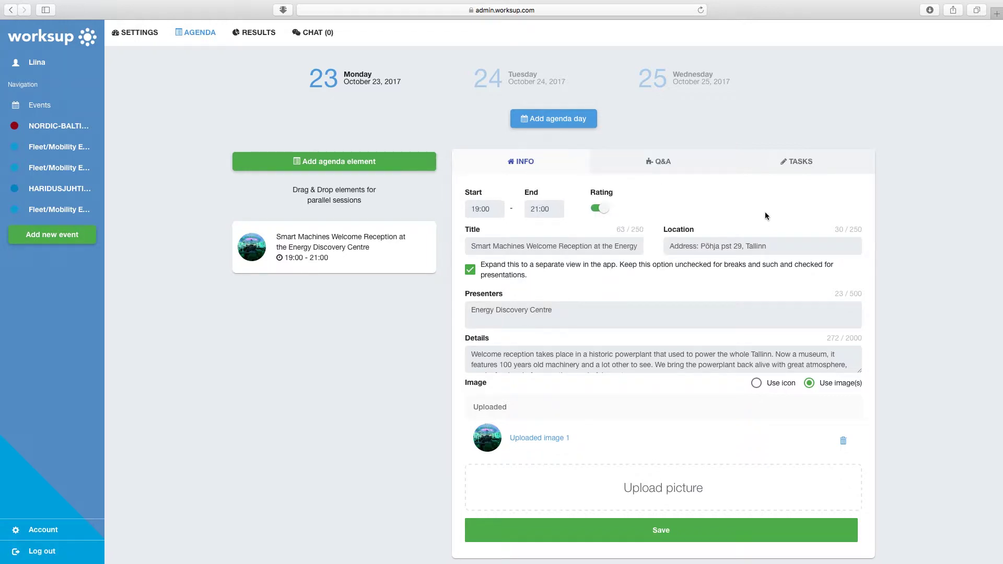
left_click(337, 165)
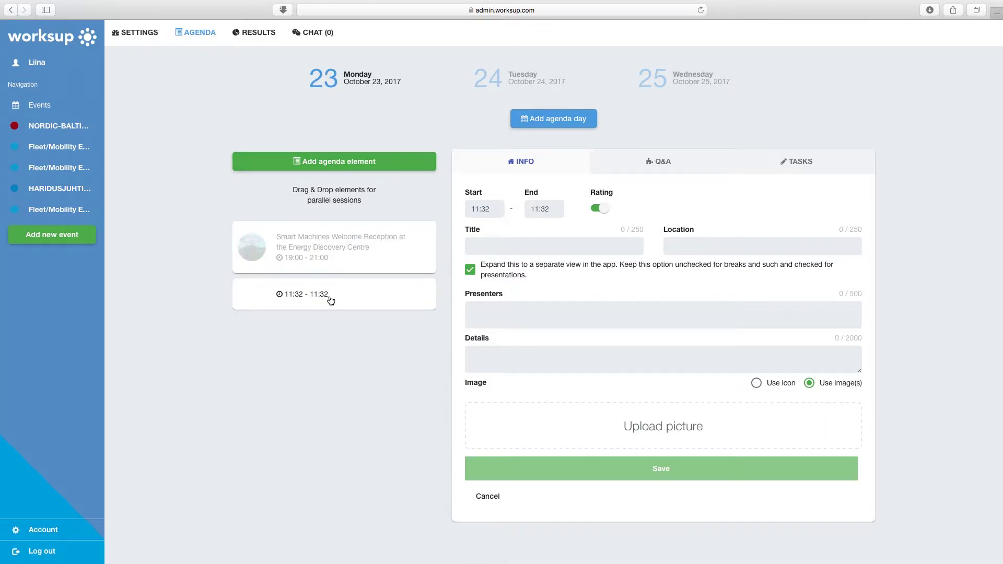
left_click(338, 247)
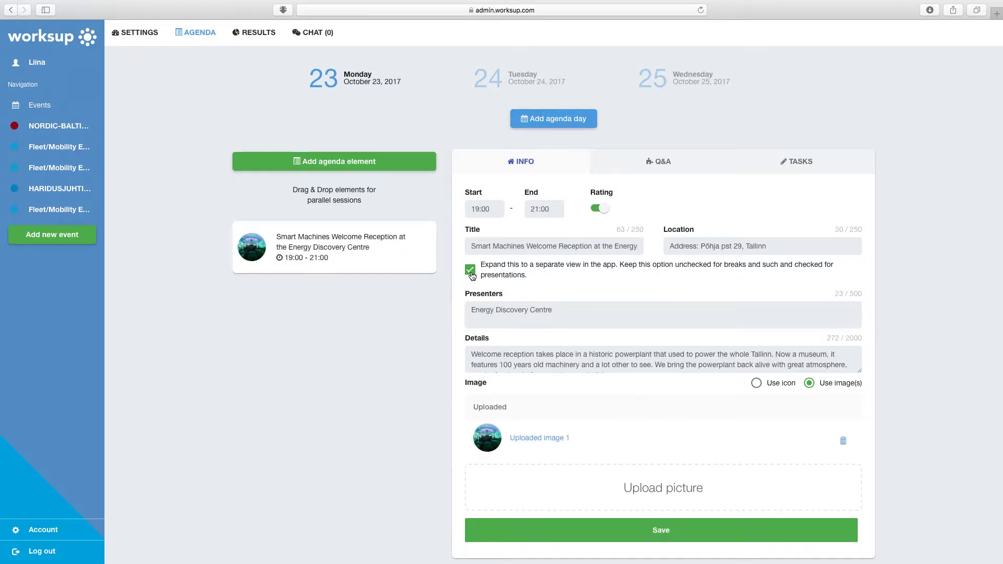
- Try the icon option for the welcome reception's image, restore the image option, and browse for a picture without choosing one
left_click(550, 313)
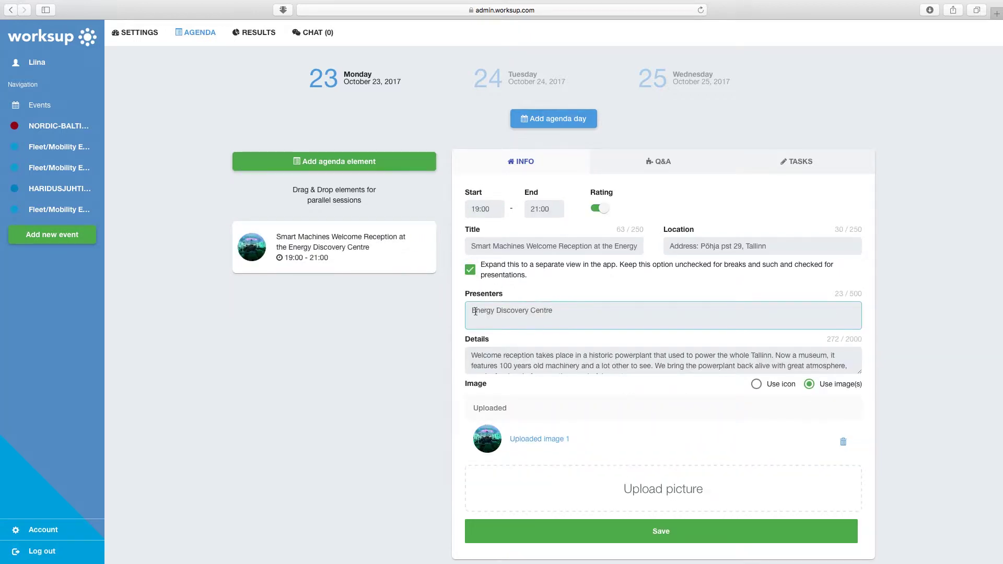
left_click(756, 384)
left_click(810, 383)
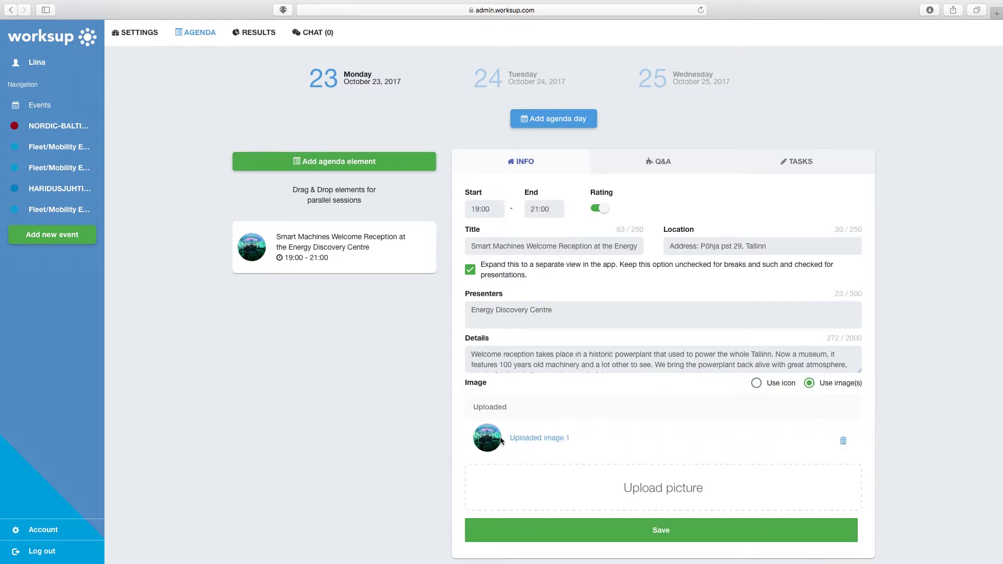
left_click(661, 486)
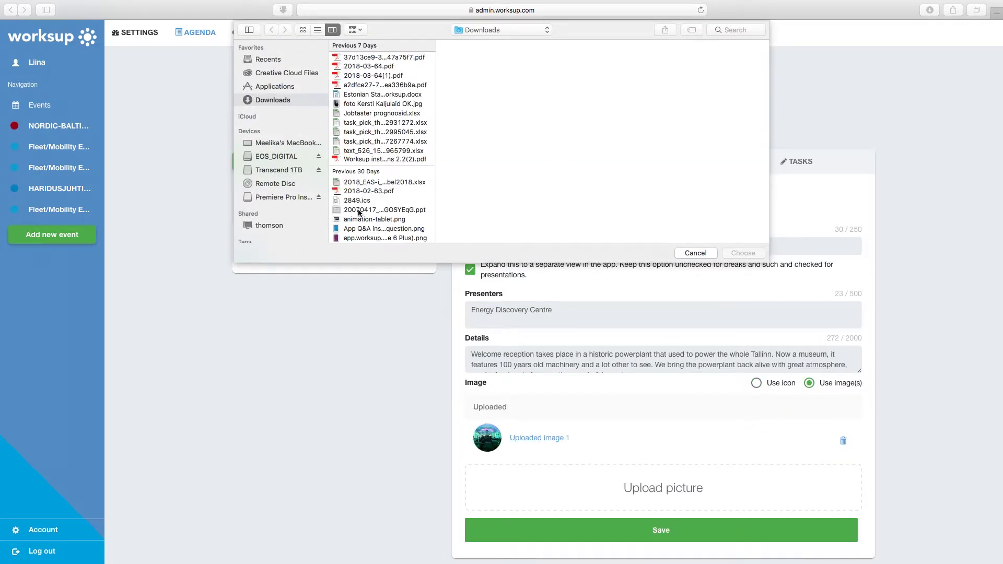
left_click(694, 253)
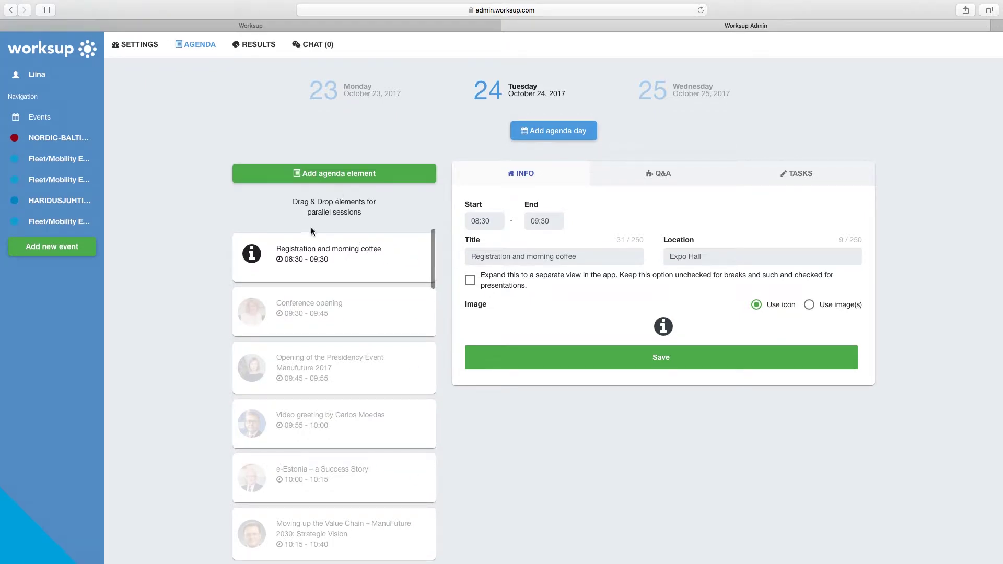
- Group the video greeting with "e-Estonia – a Success Story" as a parallel session and rename it "Stream ses"
left_click_drag(329, 430, 330, 476)
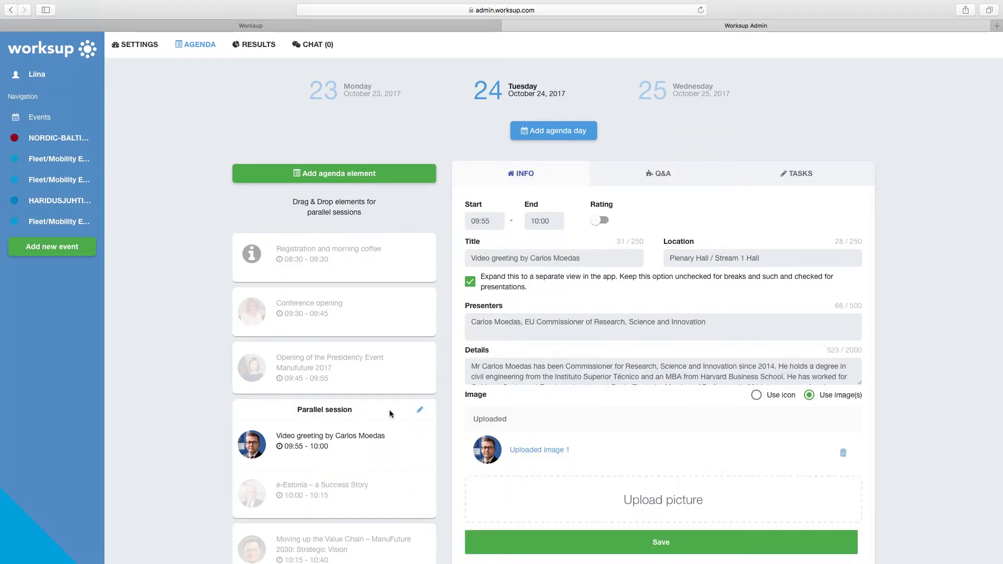
left_click(421, 411)
left_click_drag(503, 316, 418, 320)
type("Stream ses")
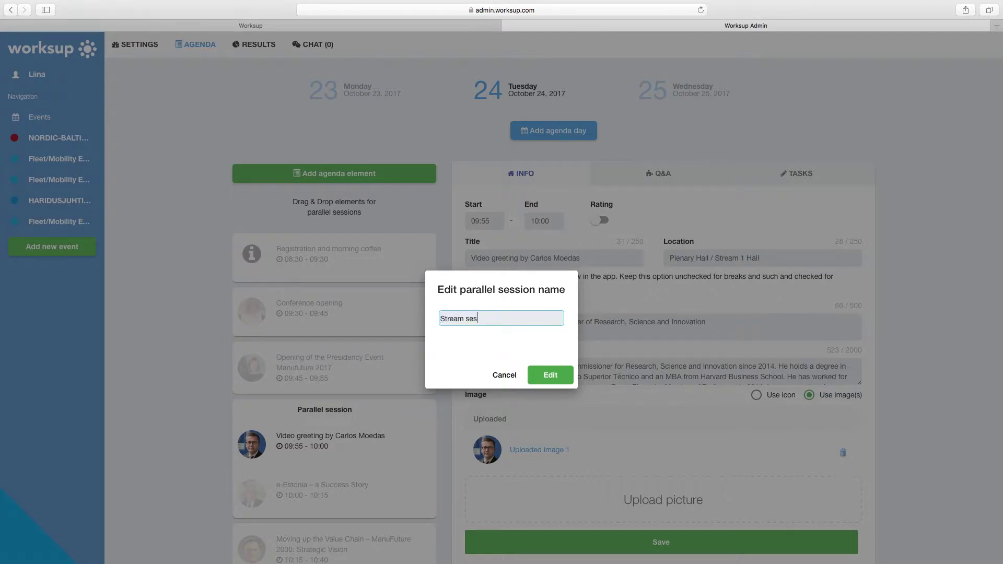
key("Return")
- Enable rating for "Opening of the Presidency Event Manufuture 2017" and open the event's rating results
left_click(366, 365)
left_click(596, 221)
left_click(596, 222)
left_click(606, 220)
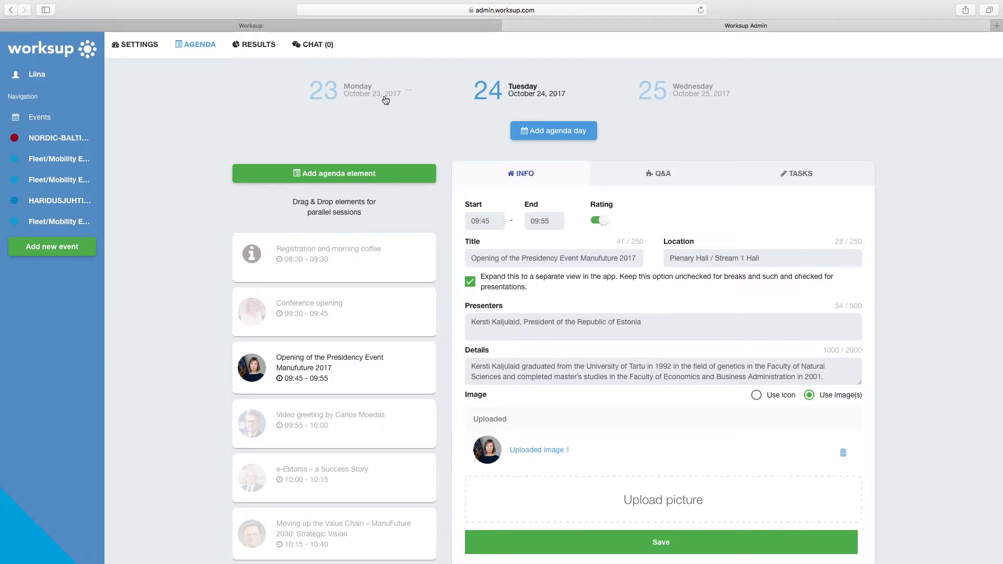
left_click(258, 44)
left_click(584, 136)
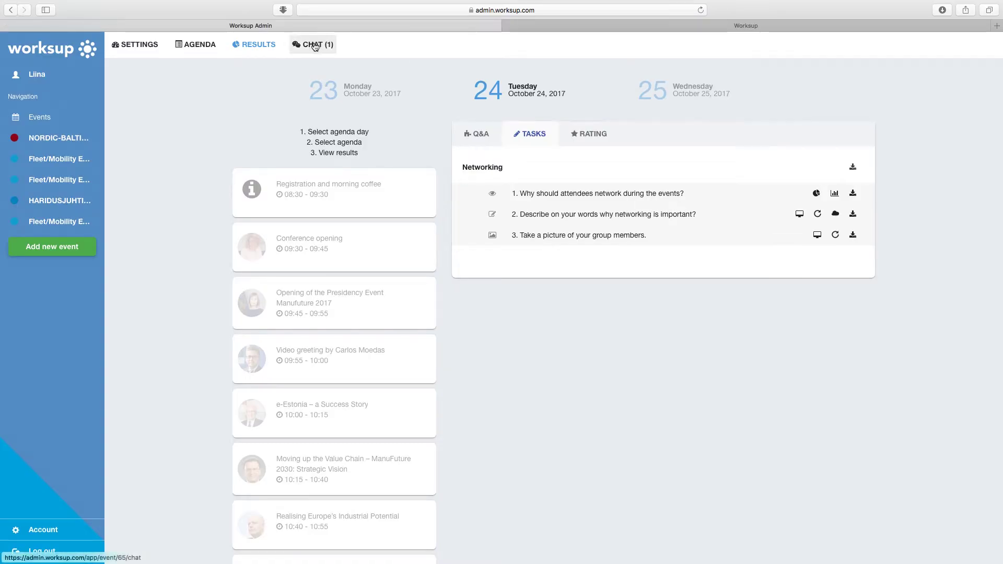
- Reply to the anonymous chat message "It's a bit warmish here !" with "Thank you for noting! Will check out now"
left_click(315, 47)
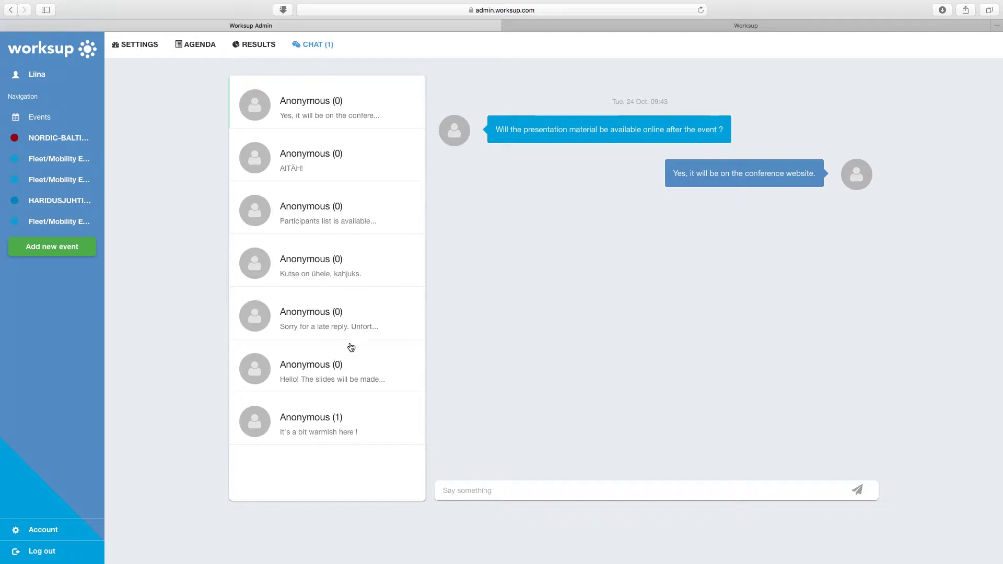
left_click(329, 418)
left_click(466, 486)
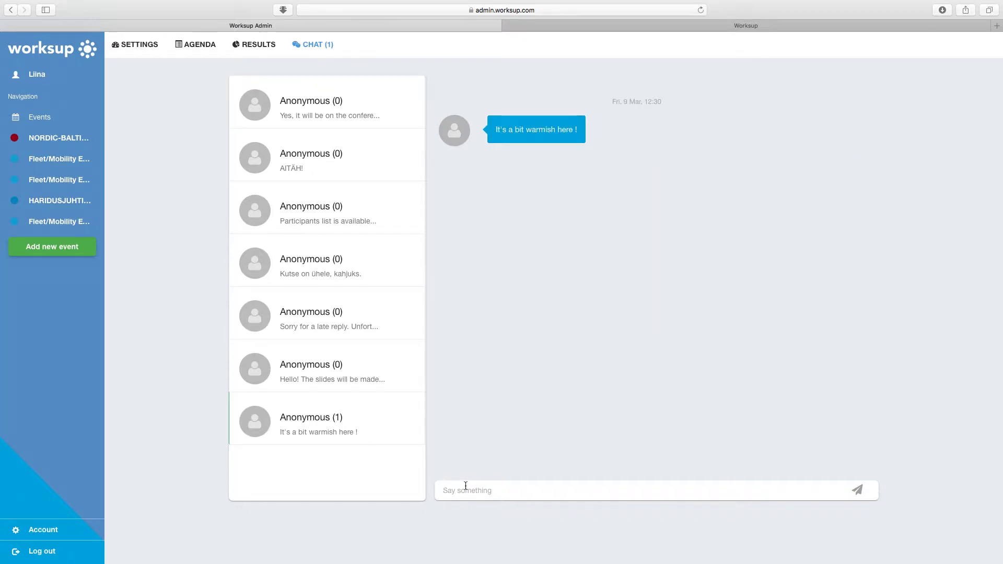
type("Thank you for noting! Will check out now")
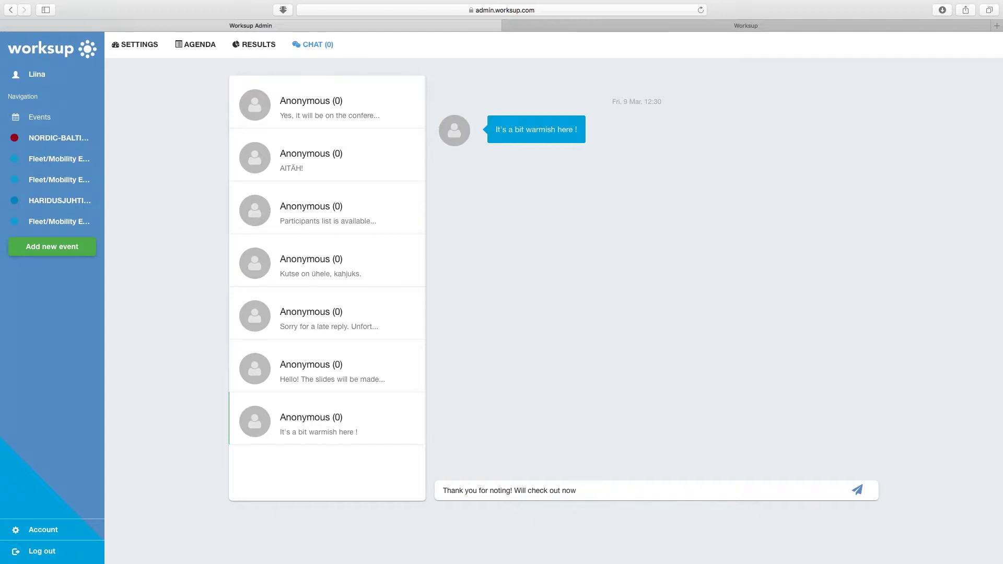
key("Return")
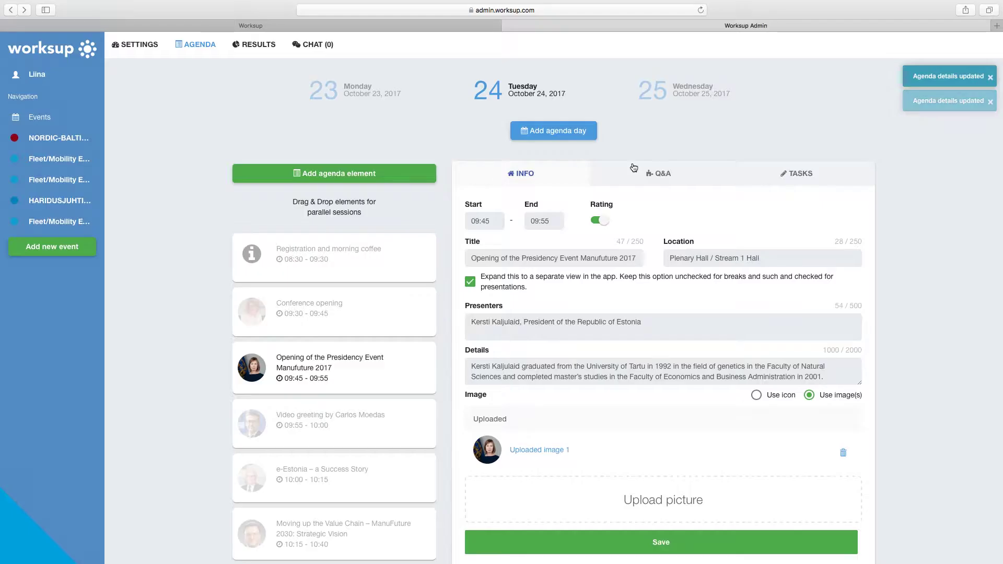
- Switch Questions and Answers off and back on for the 09:45 presidency opening and the 09:55 video greeting
left_click(638, 179)
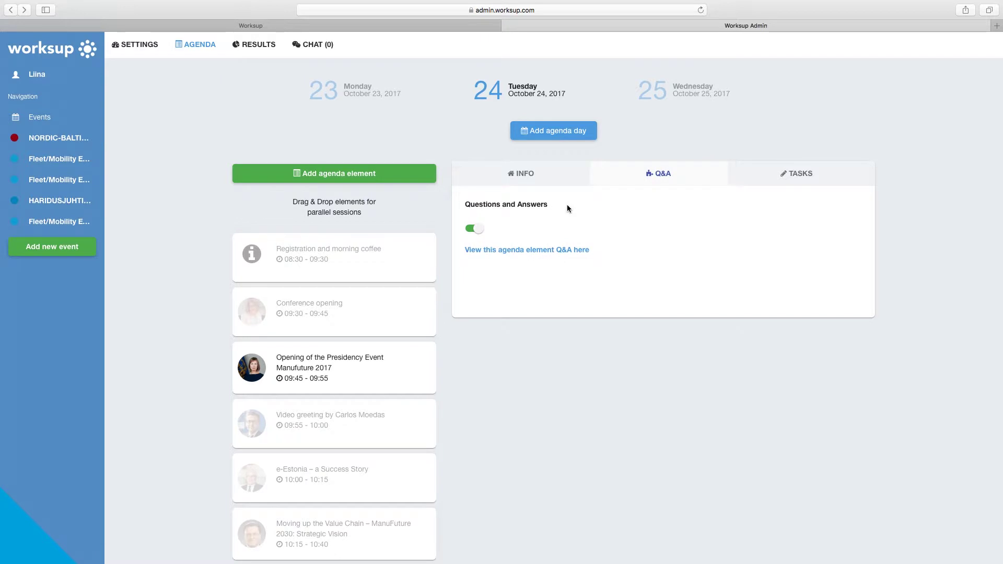
left_click(477, 231)
left_click(478, 231)
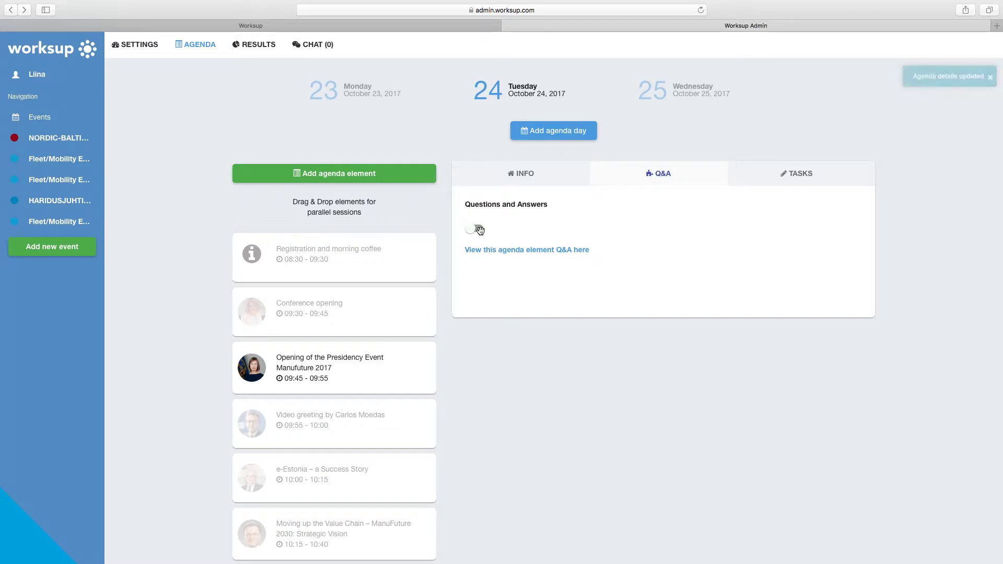
left_click(387, 425)
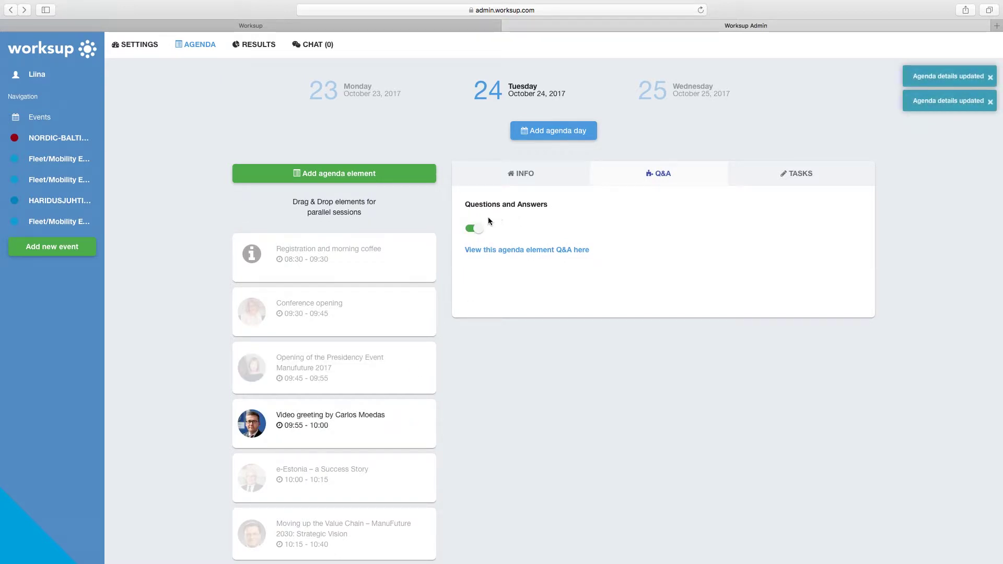
left_click(468, 226)
left_click(468, 226)
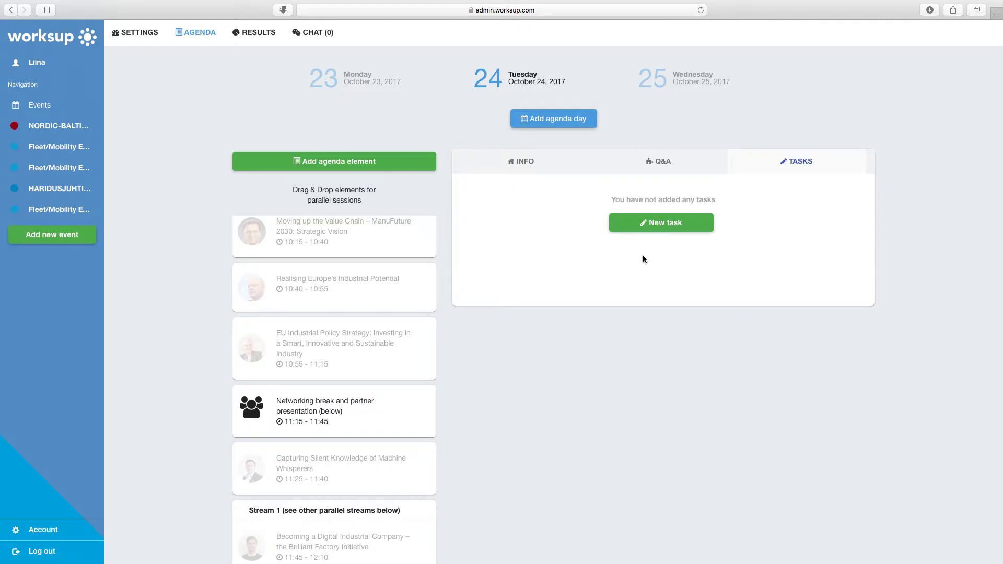
- Start a new task for the "Networking break and partner presentation (below)" agenda element
left_click(646, 221)
left_click(421, 244)
left_click(417, 266)
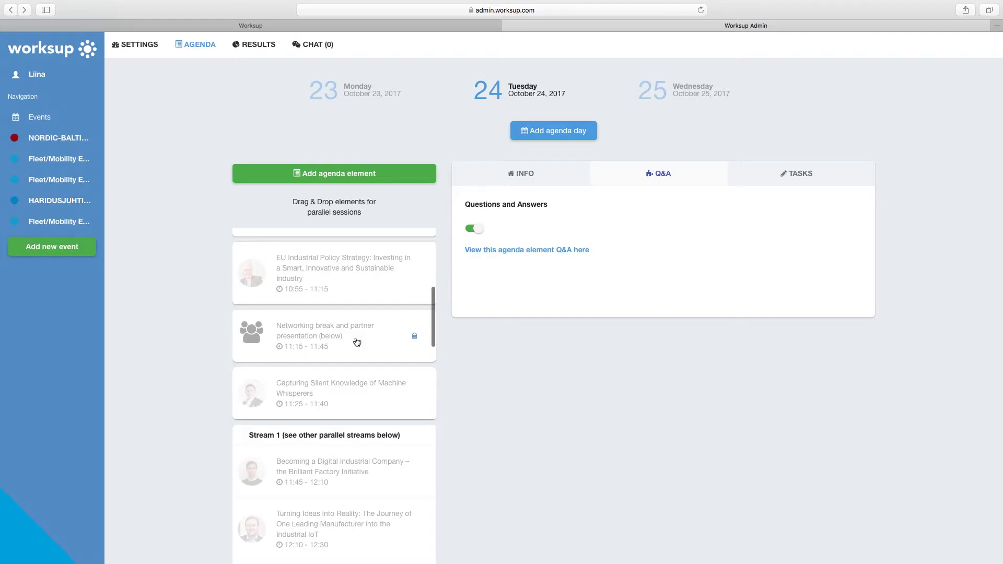
left_click(790, 181)
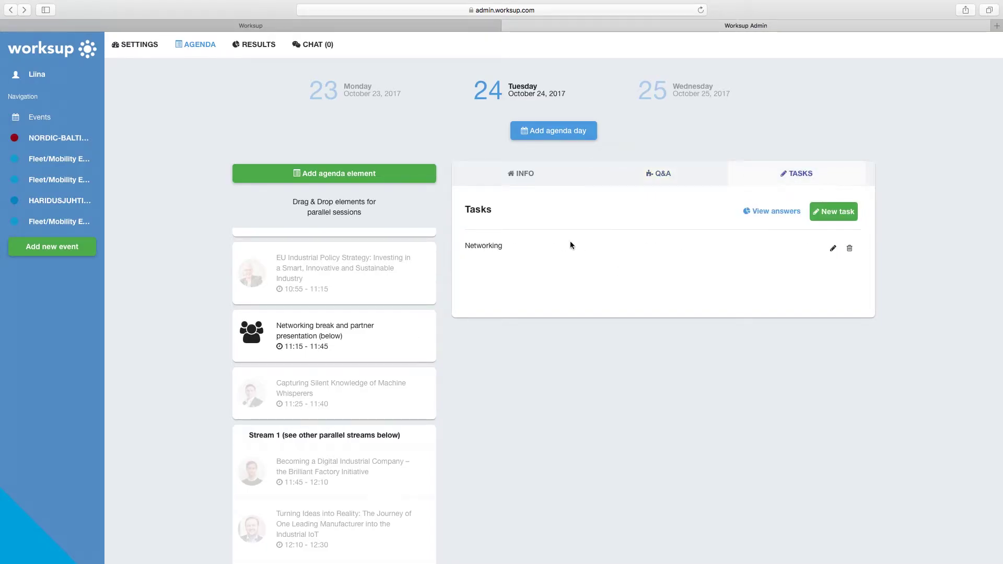
left_click(334, 389)
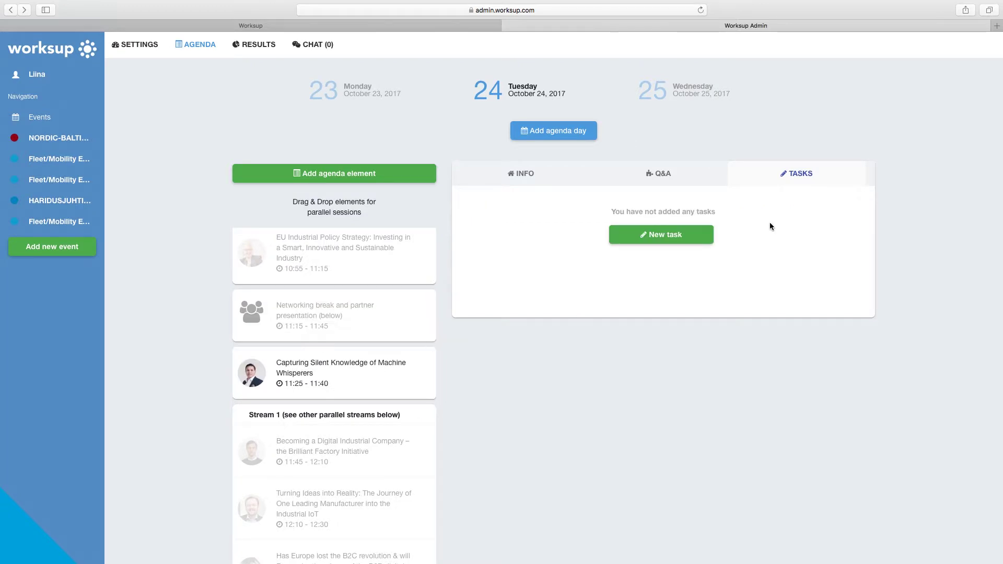
left_click(659, 236)
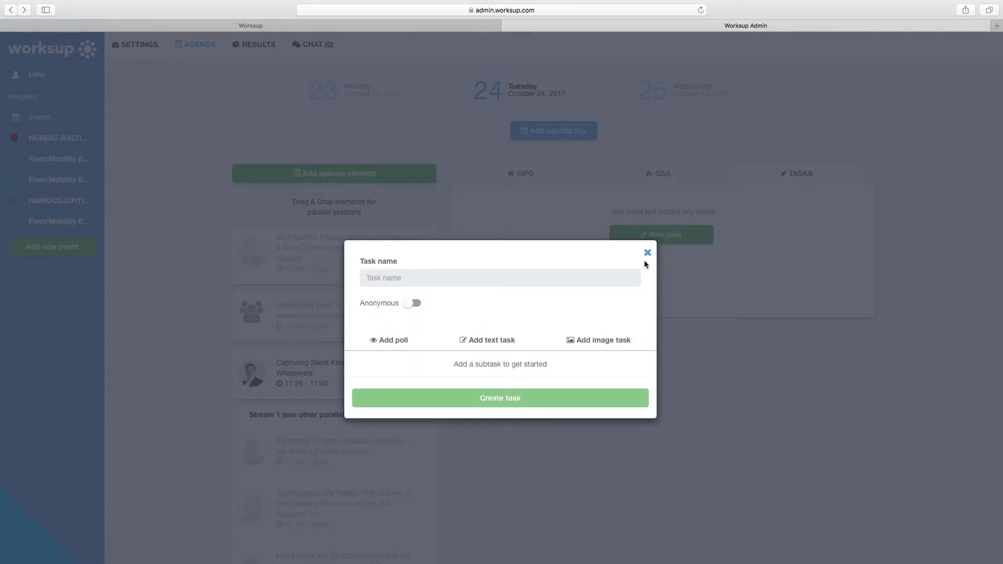
left_click(647, 253)
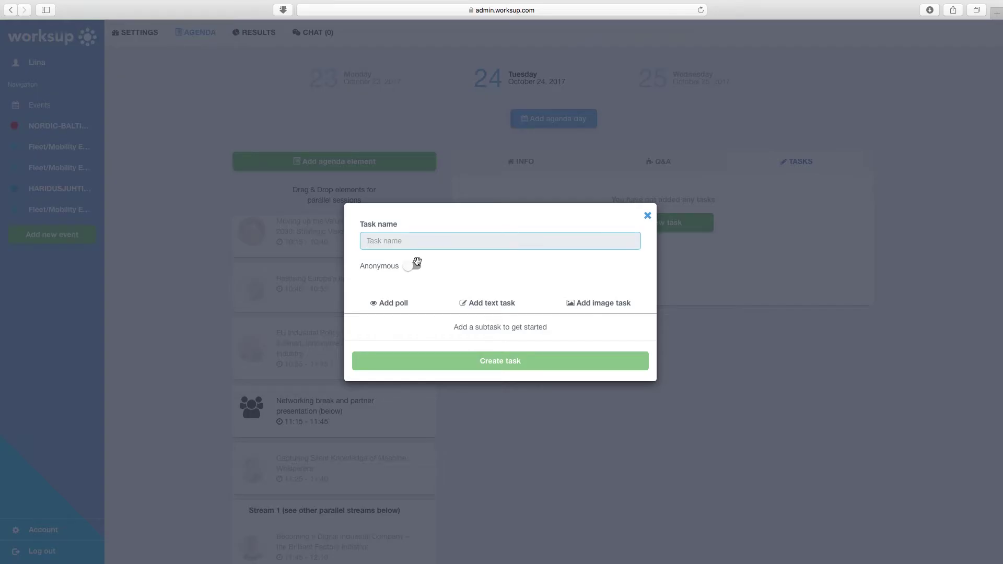
- Name the new task "Networking" and leave its Anonymous option off
left_click(417, 265)
left_click(414, 266)
left_click(394, 242)
type("Networking")
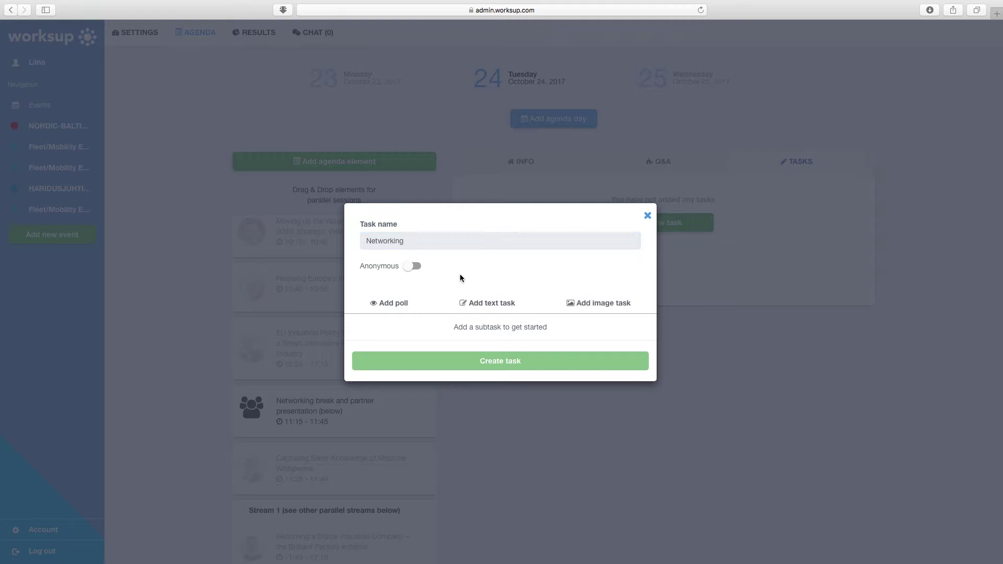
- Add a poll to the Networking task with the question "Why should attendees network during the events?"
left_click(396, 303)
left_click(408, 304)
type("Why should attendees network during the events?")
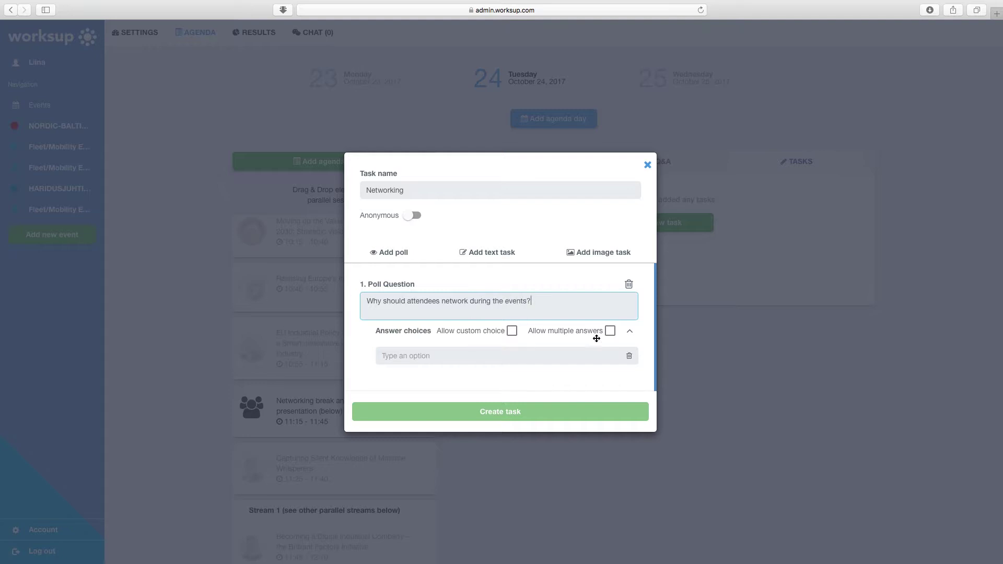
- Allow multiple answers for the poll and add the choices "business purpose", "contacts" and "new ideas"
left_click(610, 330)
left_click(459, 357)
type("business purpose")
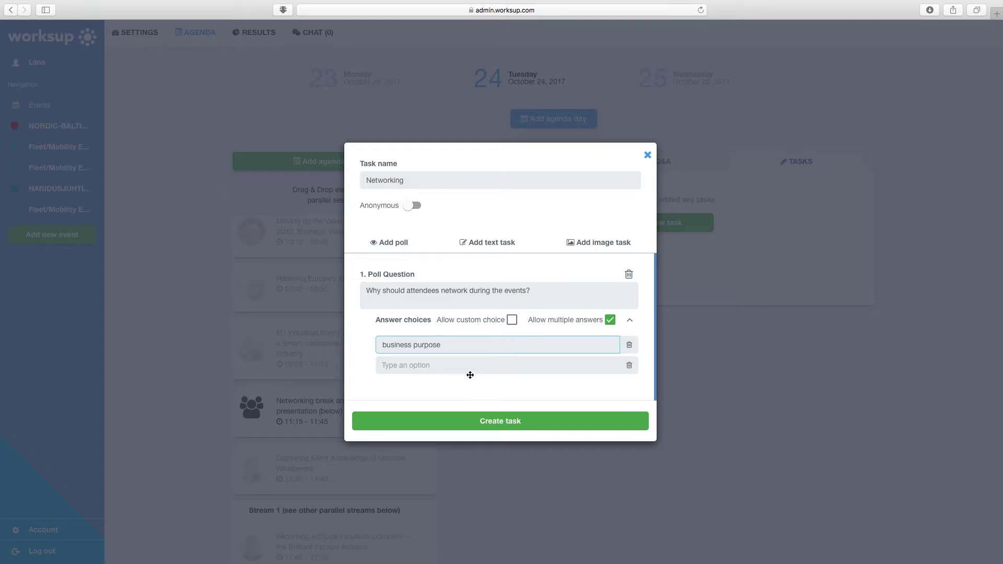
left_click(465, 367)
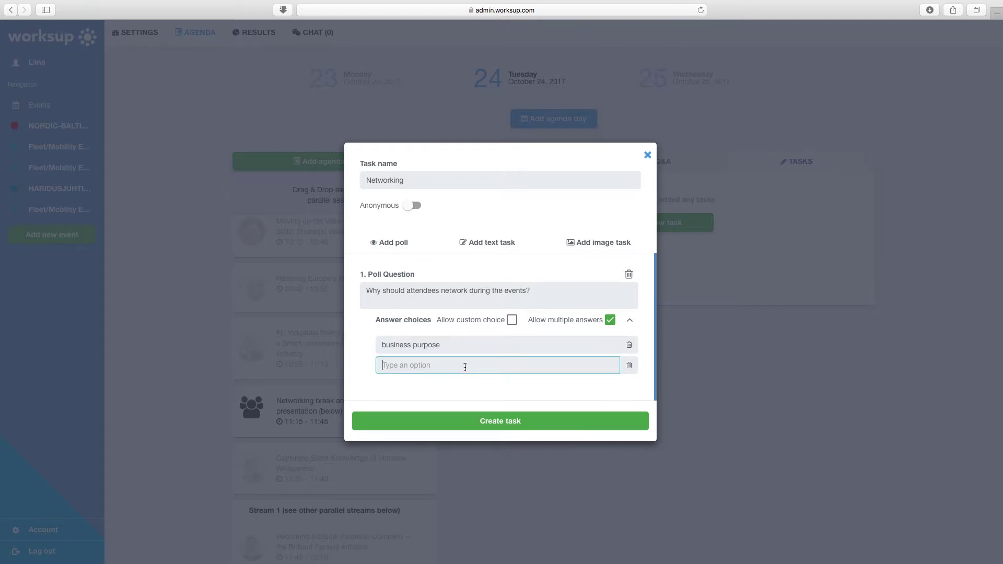
type("contacts")
left_click(467, 377)
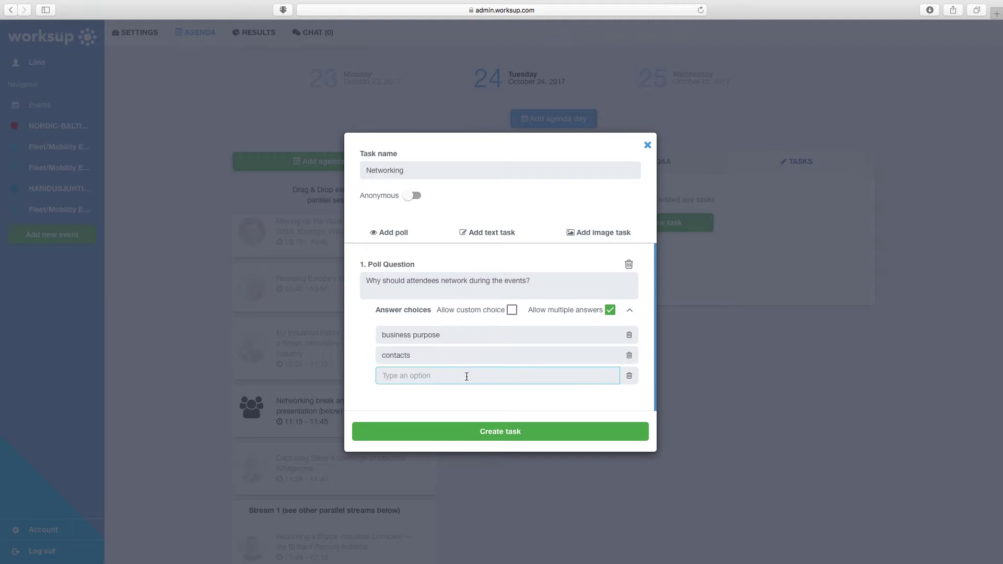
type("new ideas")
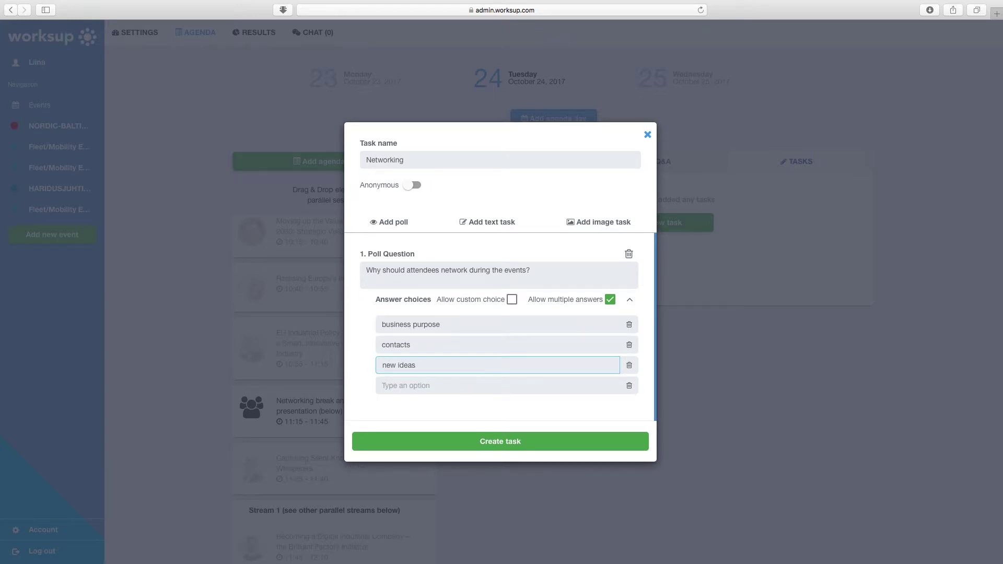
- Create the Networking task and add a text task to it asking "Describe on your words why networking is important?"
left_click(452, 442)
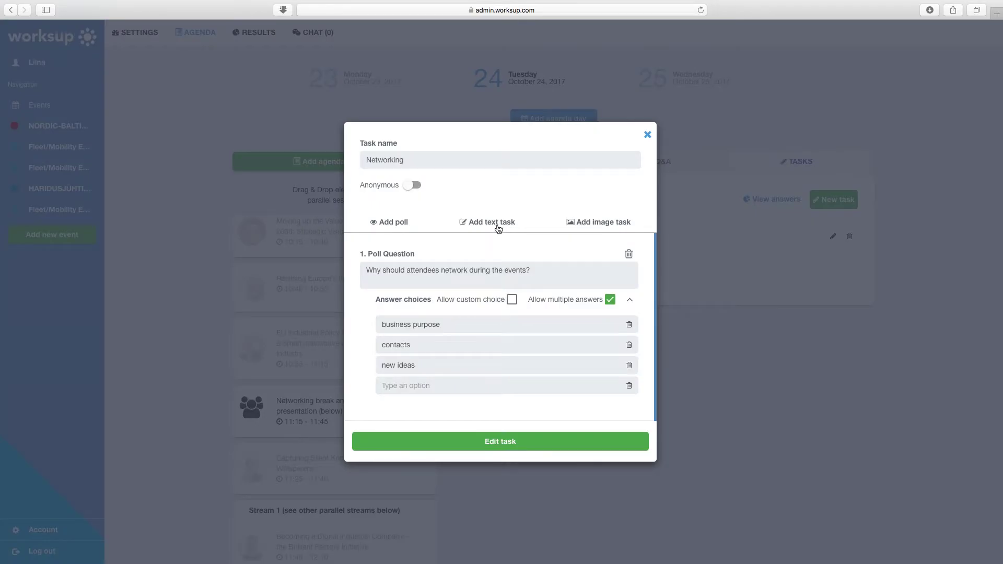
left_click(498, 223)
left_click(430, 421)
type("Describe on")
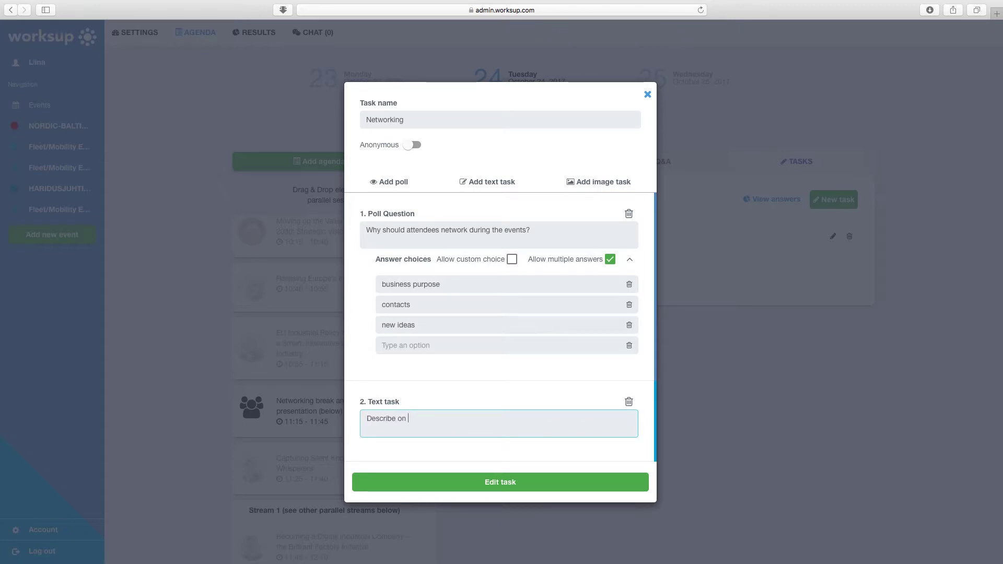
type(" your words why networking is important?")
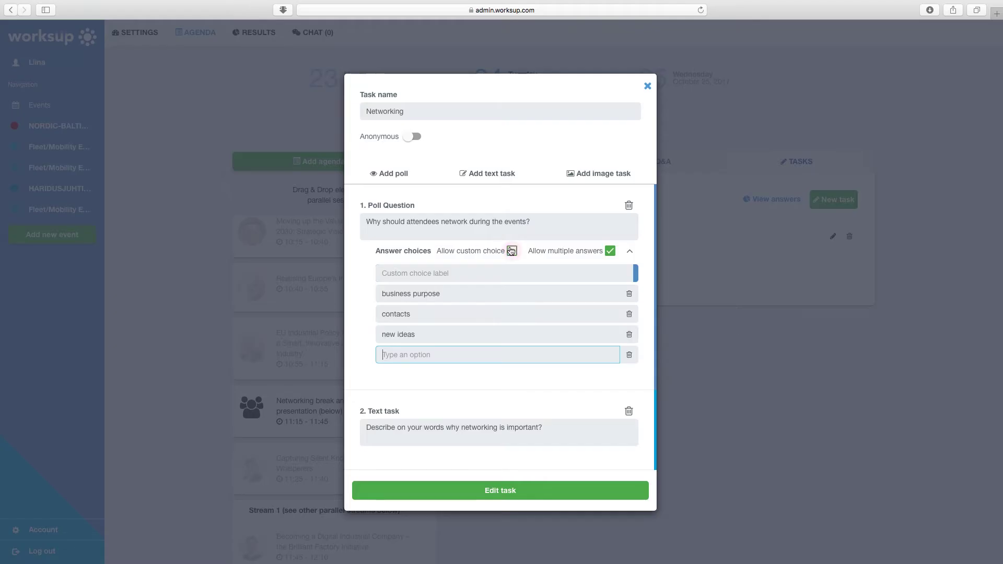
- Add an image task asking attendees to take a picture of their group members, and save the edited Networking task
left_click(592, 183)
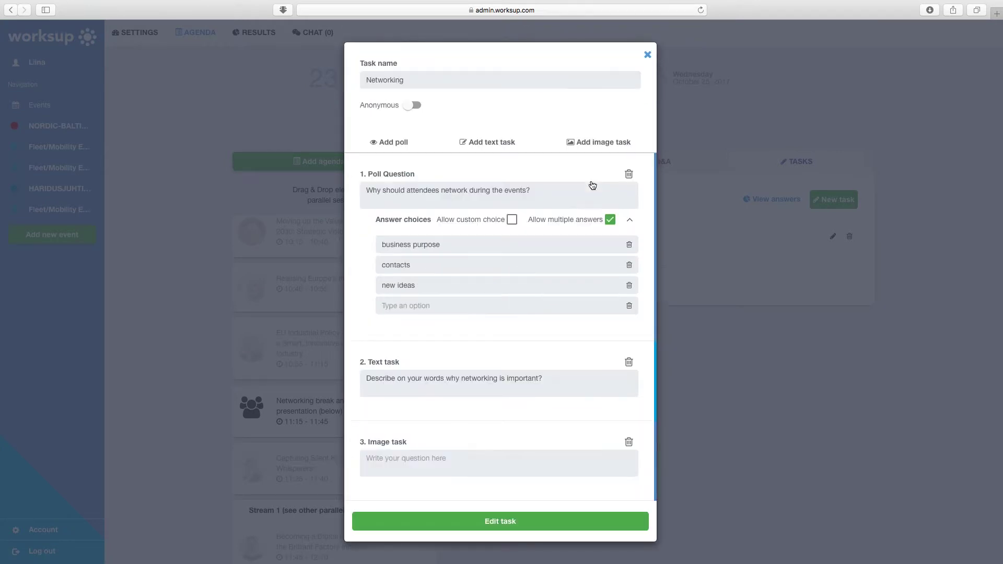
left_click(413, 461)
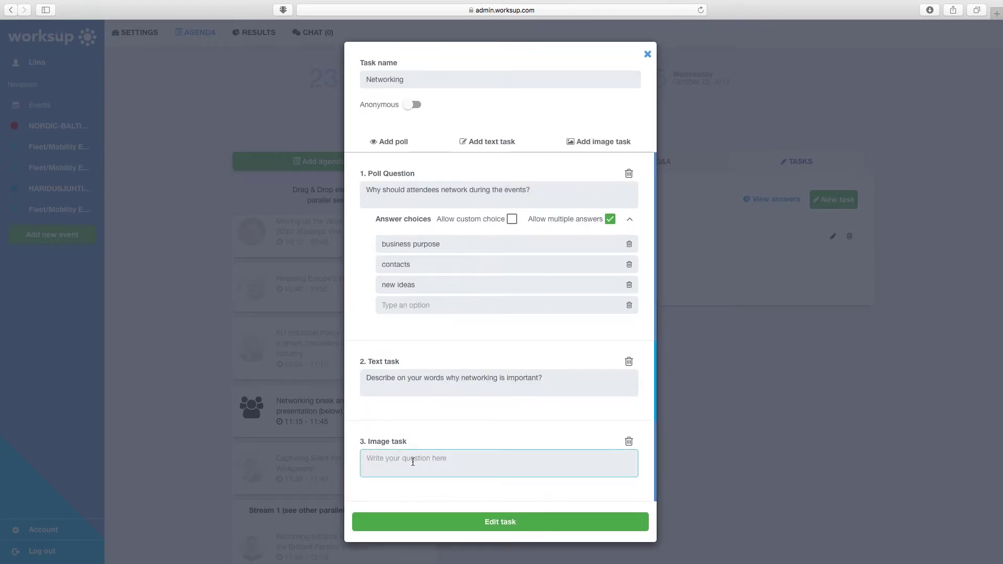
type("Ta")
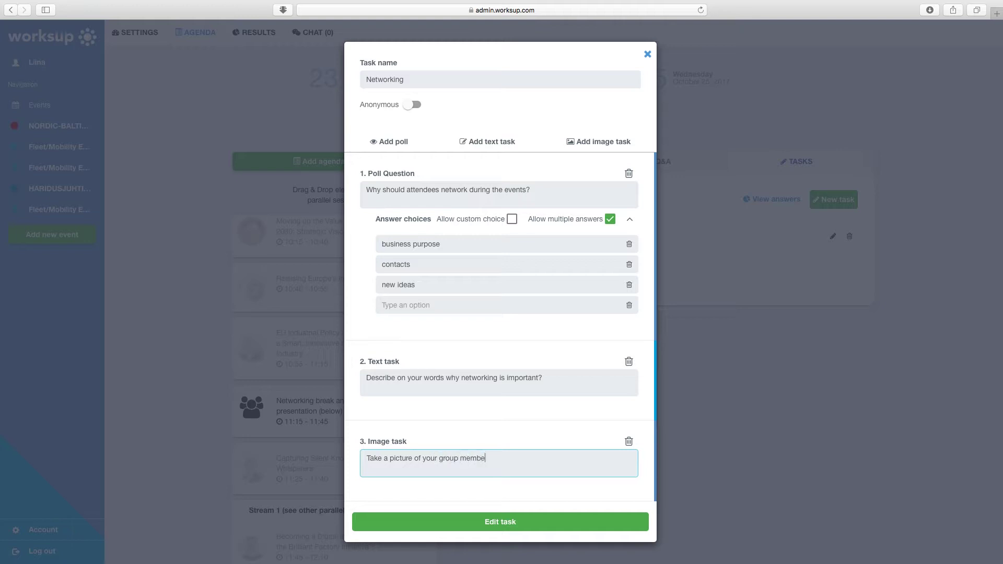
left_click(452, 522)
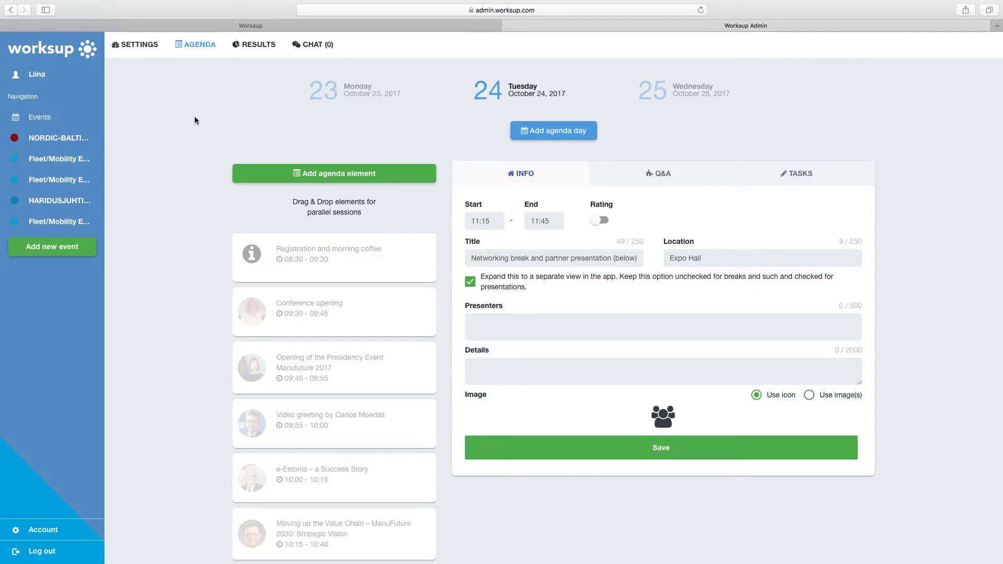
- Open the settings of the Manufuture 2017 event
left_click(140, 45)
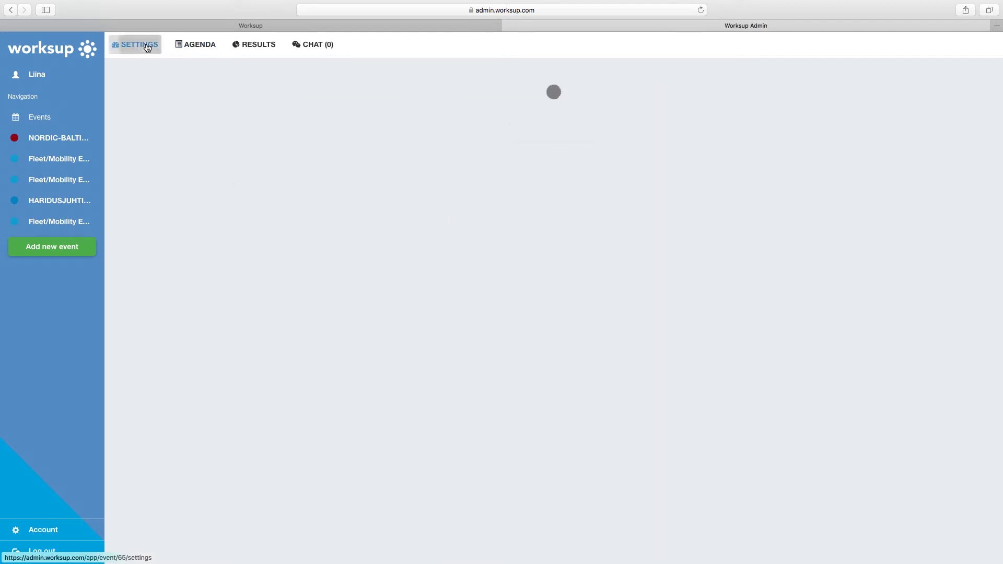